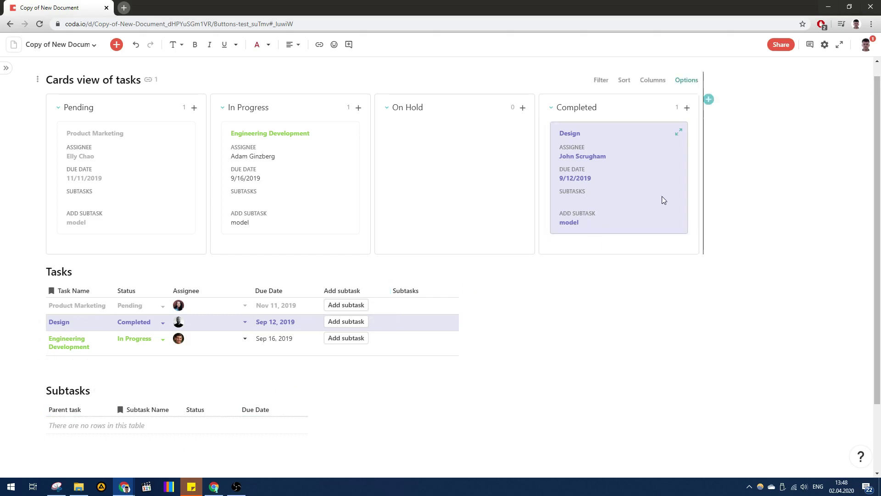
Add a column to the Tasks table and begin its formula with Button(), using the Add subtask column as the value.
click(467, 294)
click(500, 289)
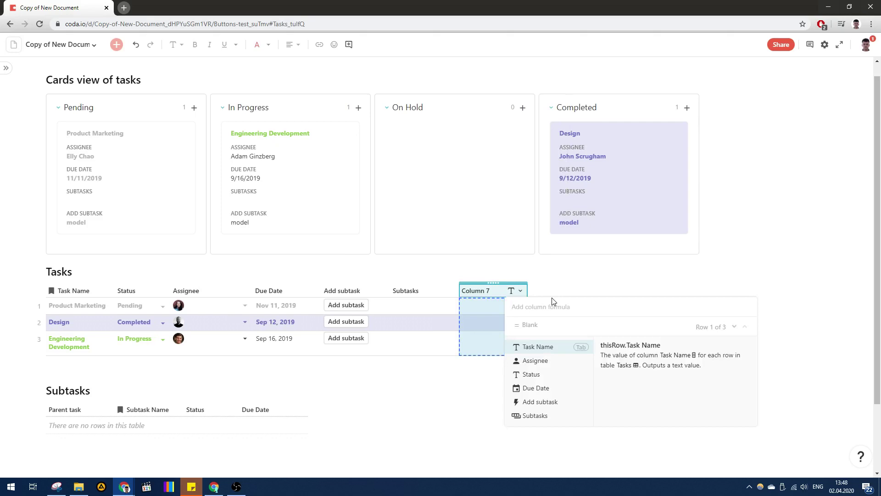
text(Butoon)
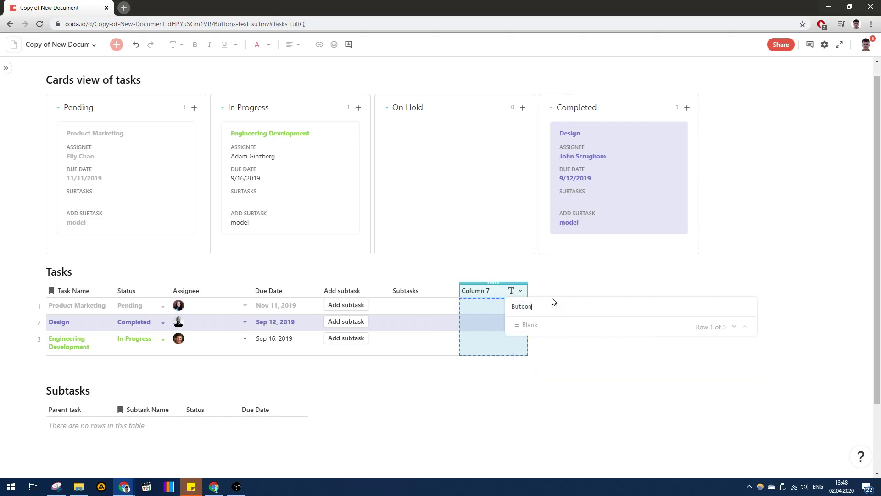
key(BackSpace)
key(BackSpace)
key(BackSpace)
text(ton()
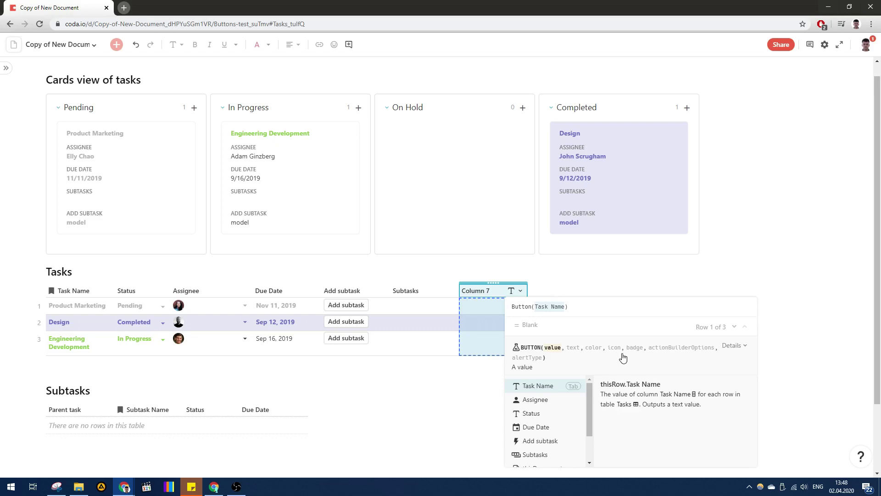
text(Add subt)
key(Down)
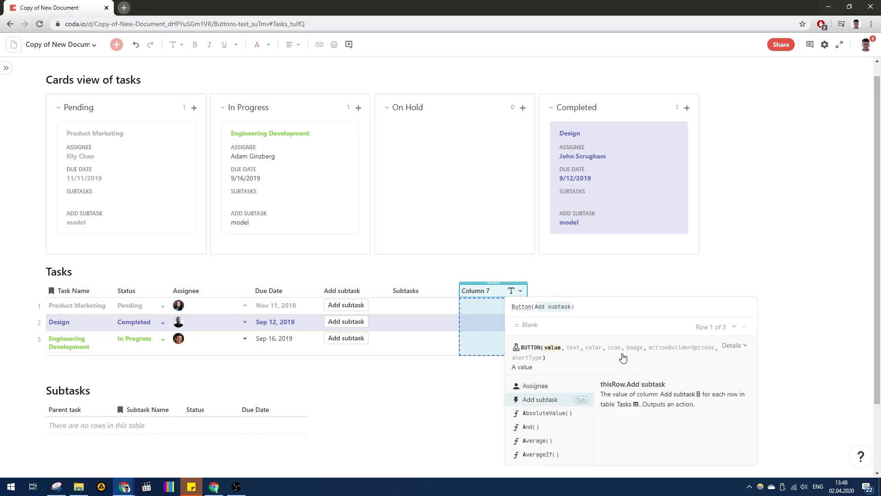
key(Tab)
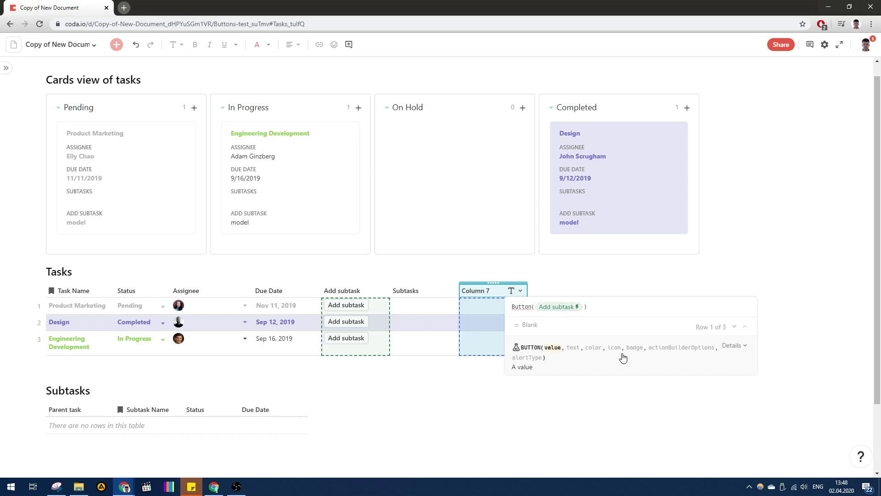
Complete the Button formula with the text "Add subtask", the color "Green" and the icon "lightning".
text(, ")
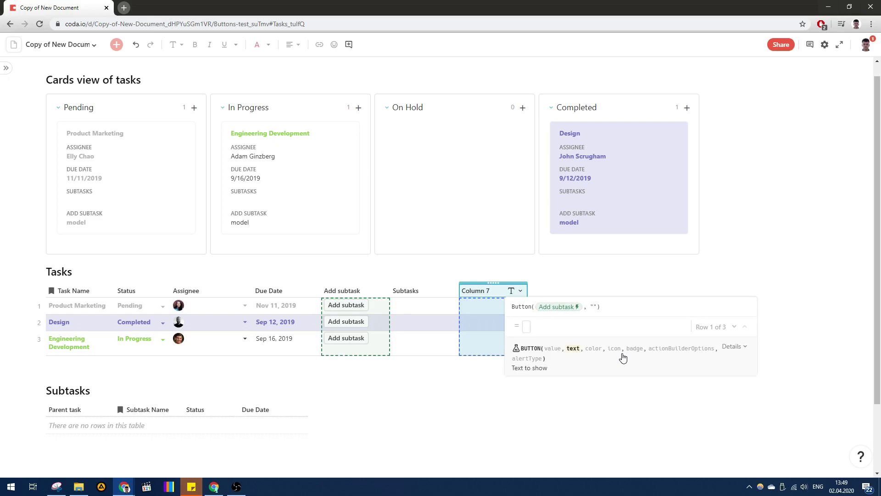
text(Add subtask)
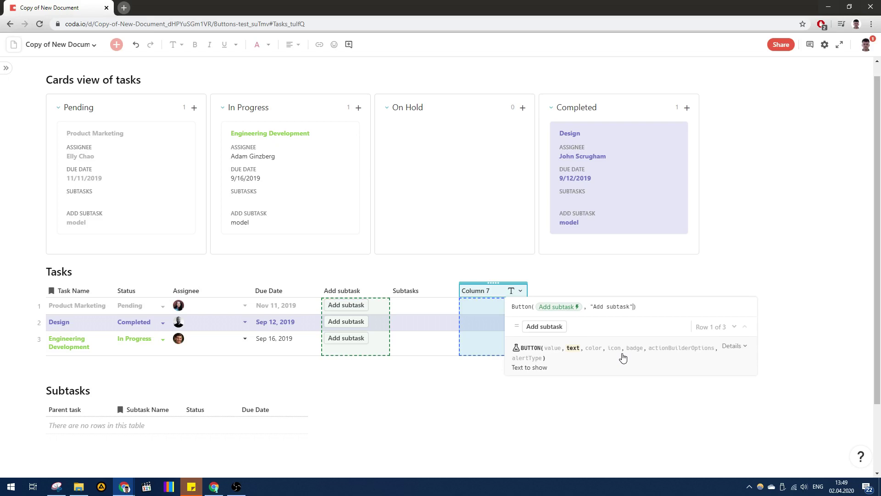
text(, ")
text(Green")
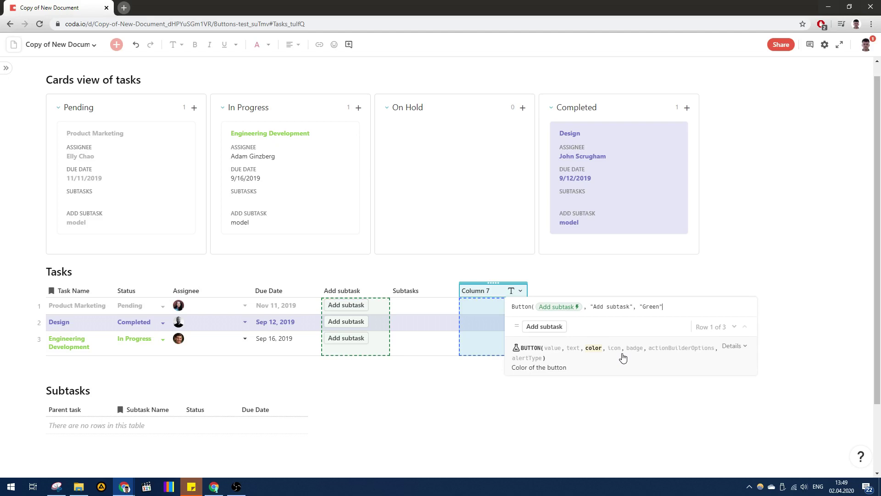
text(,)
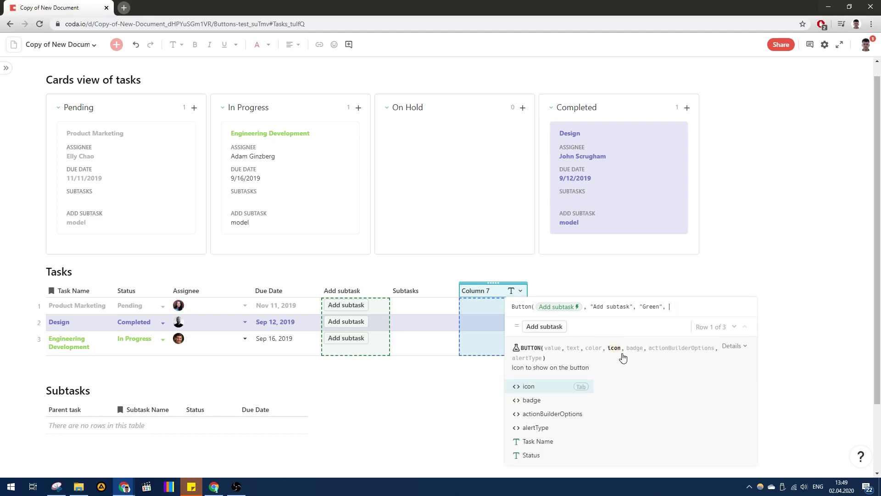
key(Tab)
key(Escape)
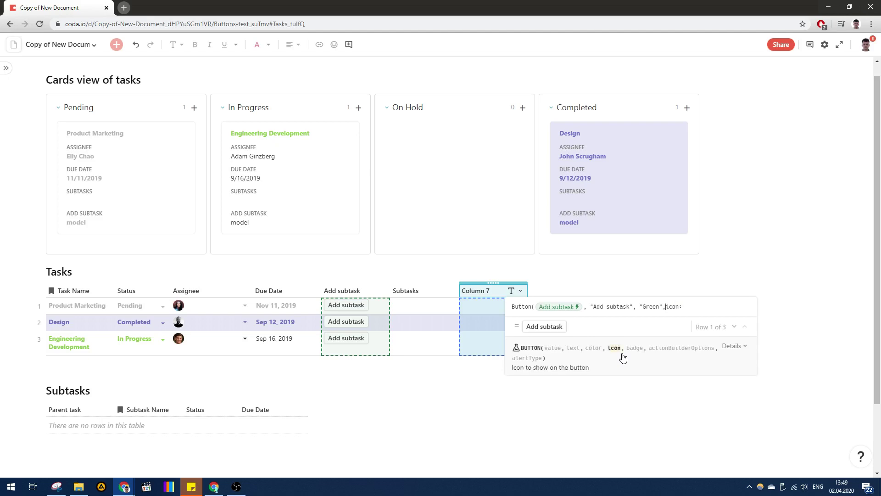
key(End)
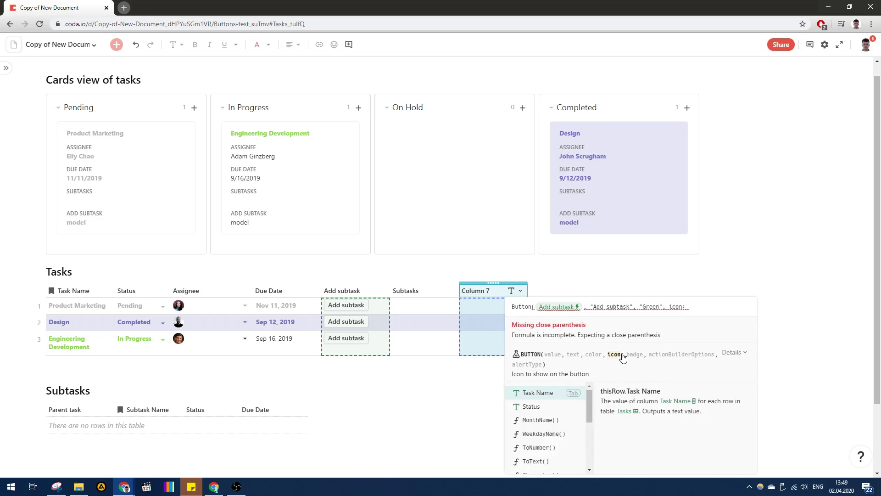
text(")
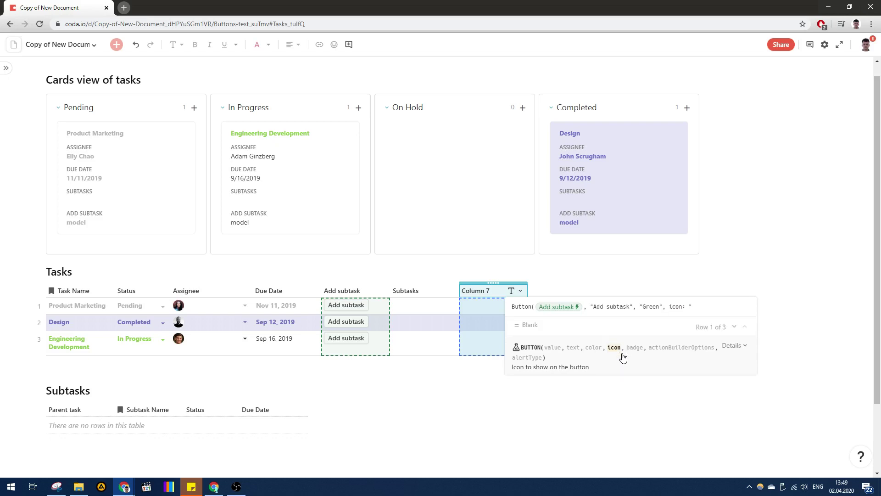
text(lightning"))
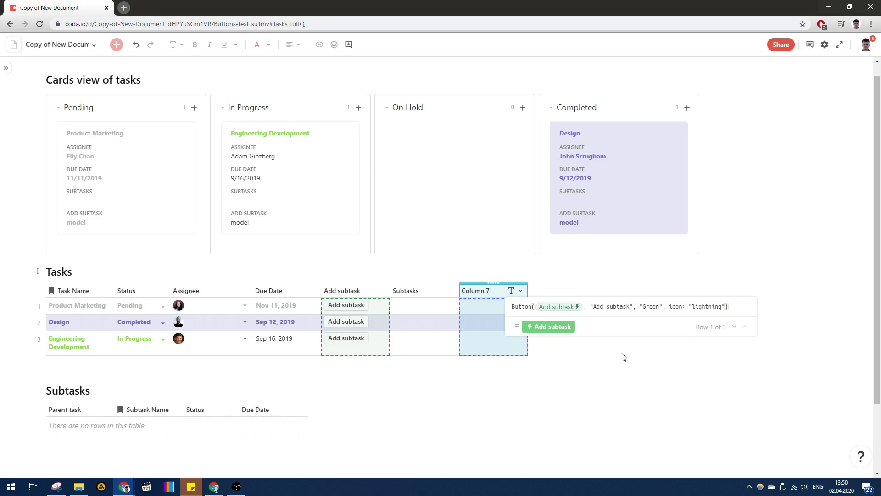
Apply the formula and name the new Tasks column Button.
click(623, 357)
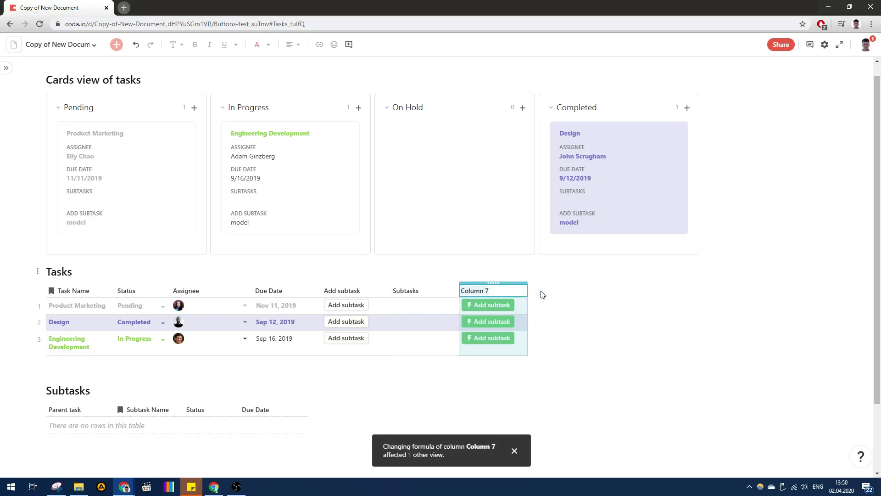
text(Button)
key(Return)
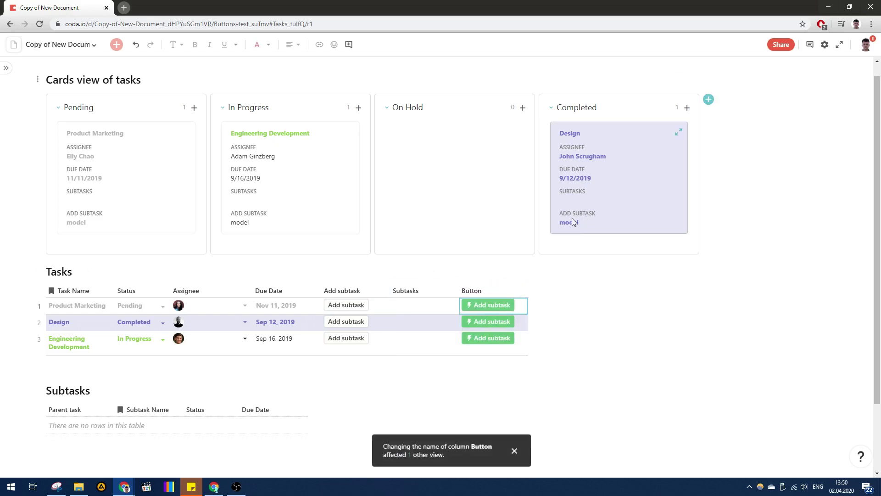
In the cards view of tasks, hide the Add subtask column and show the Button column on the cards.
click(652, 81)
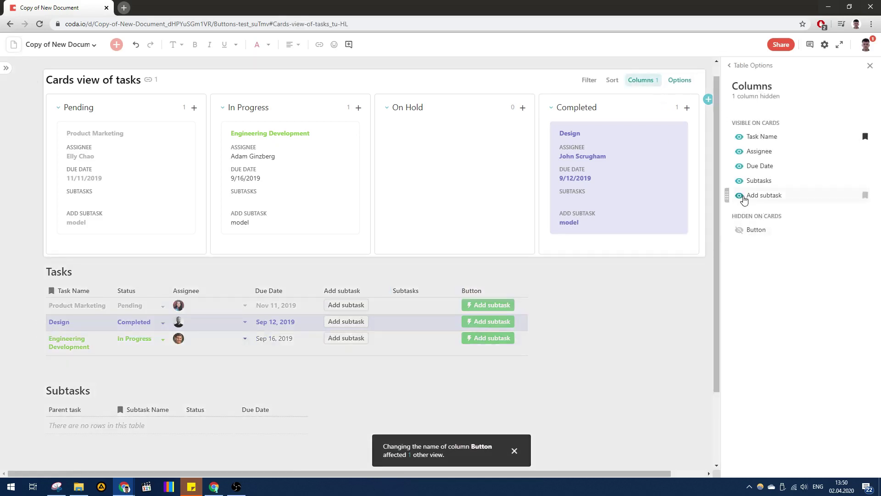
click(739, 195)
click(739, 230)
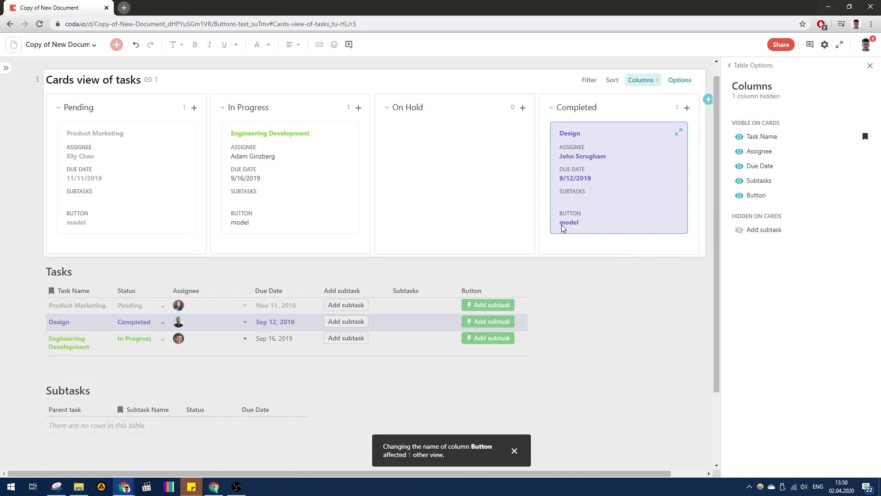
Edit the Button column's formula so that the whole Button() call is wrapped in Concatenate().
click(520, 291)
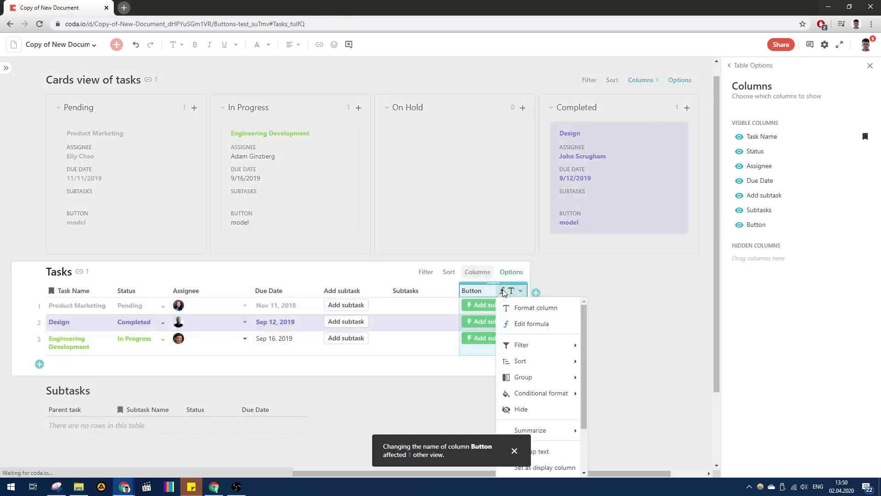
click(532, 321)
click(512, 307)
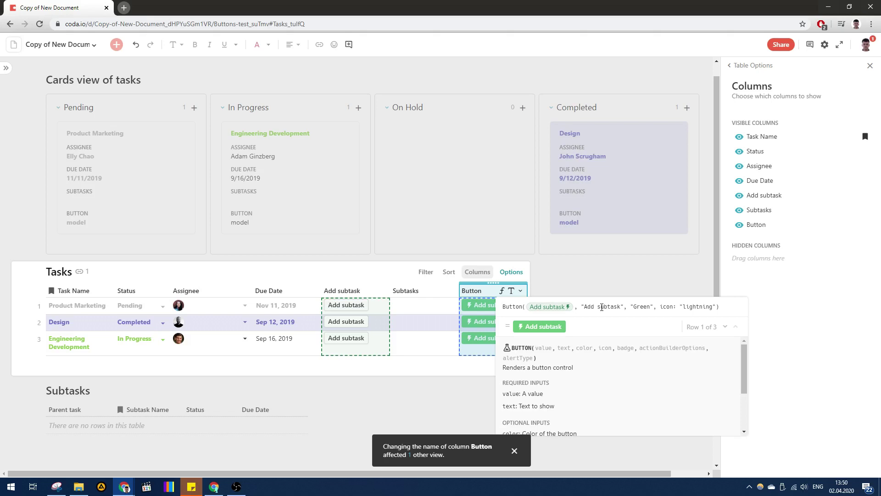
text(C)
text(oncaten)
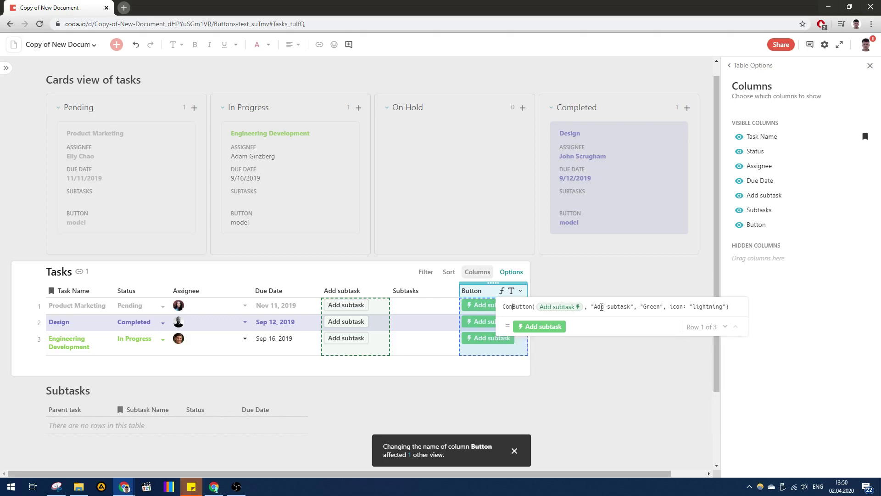
text(ate()
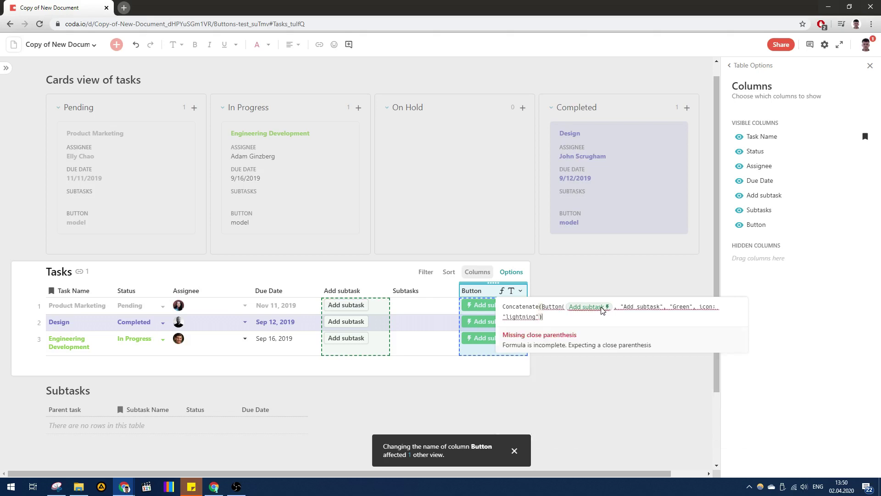
text())
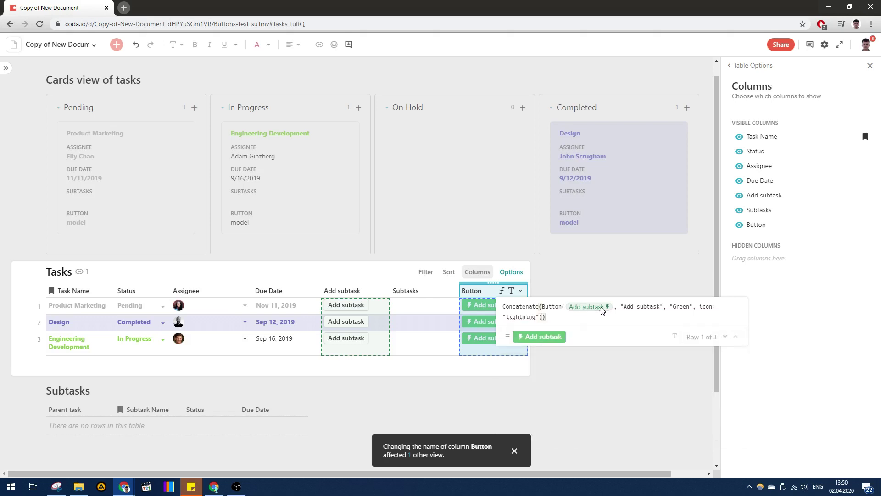
key(Return)
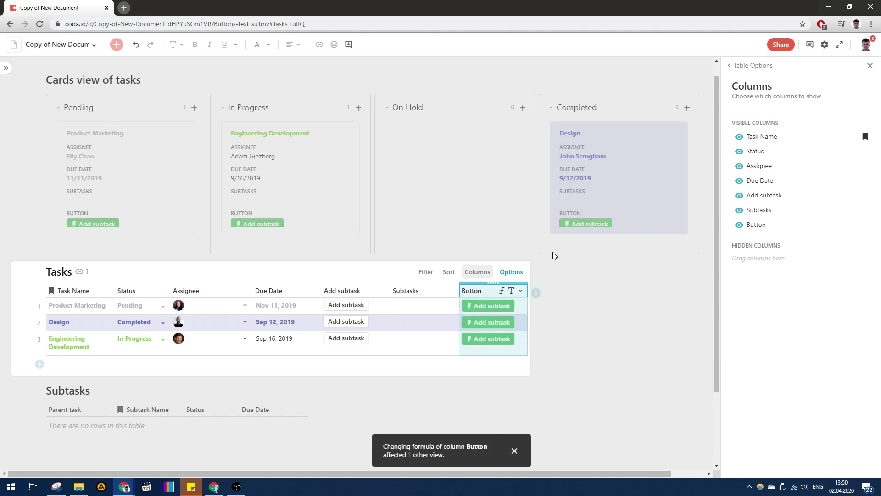
Use the green button on the Design card to add a subtask named "Subtask", then close its row.
click(577, 234)
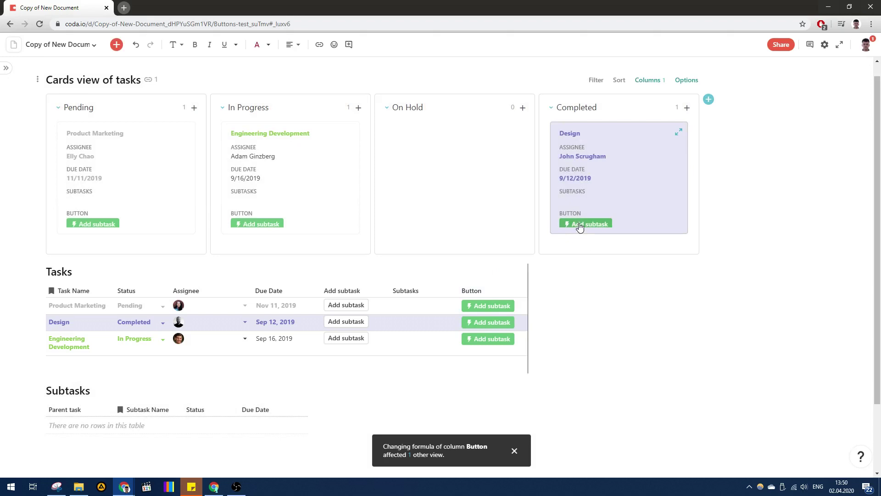
click(579, 223)
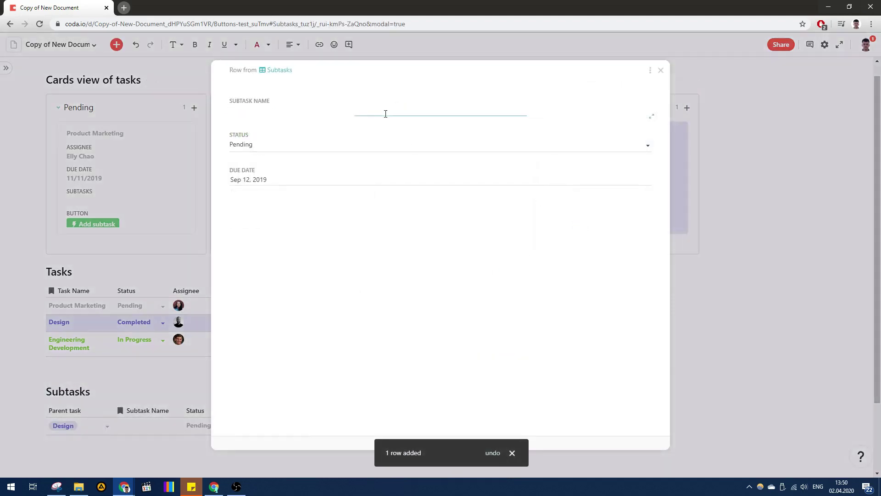
click(389, 112)
text(Subtask)
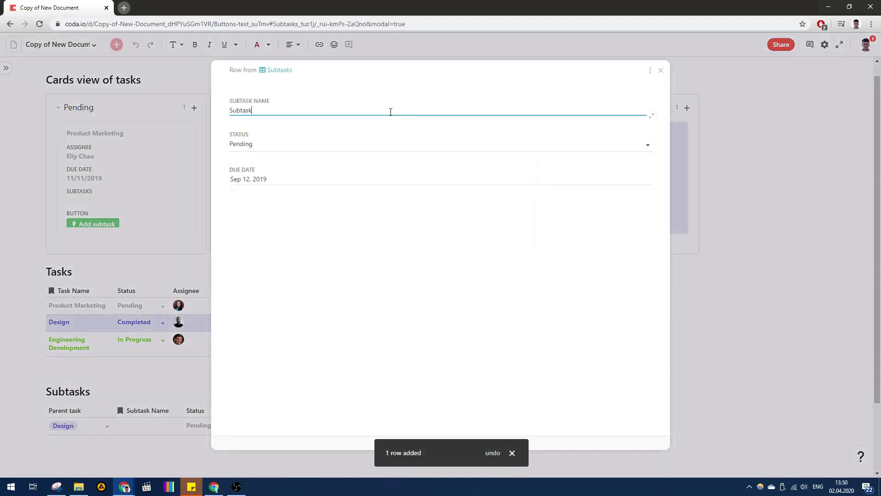
click(660, 72)
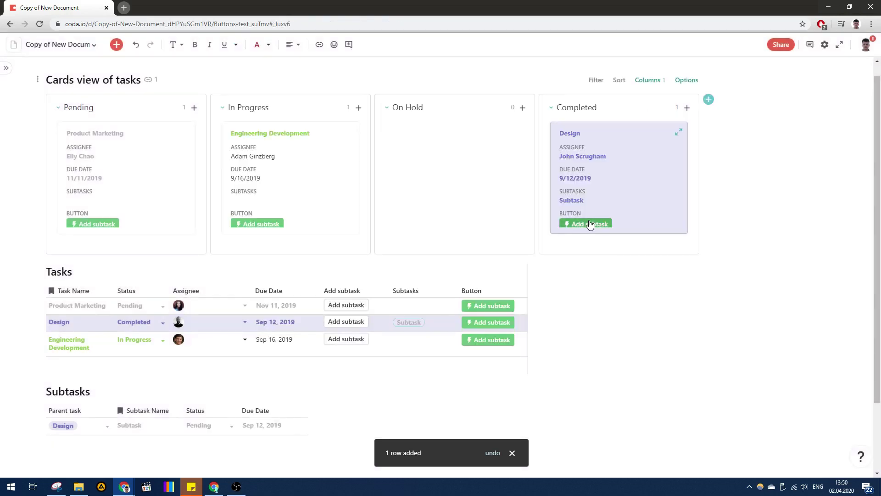
Add another subtask named "Subtask 2" from the Design card's button and close its row.
click(583, 224)
click(275, 109)
text(Su)
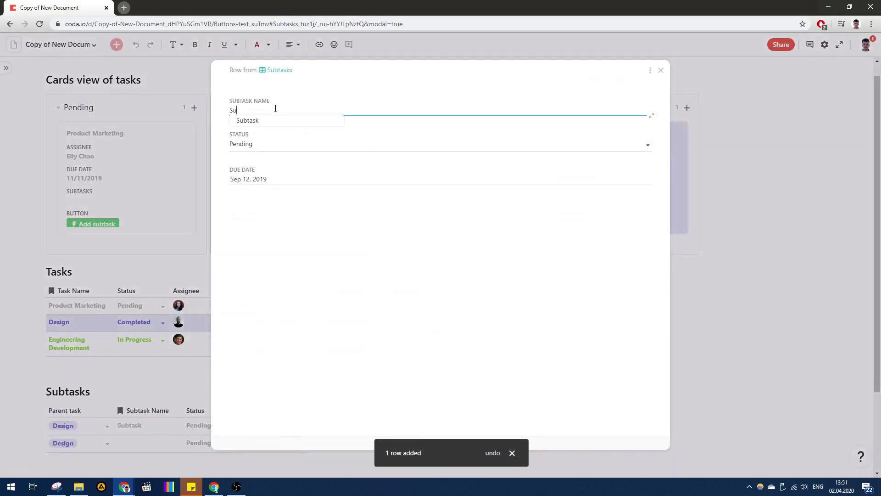
text(btask 2)
key(Tab)
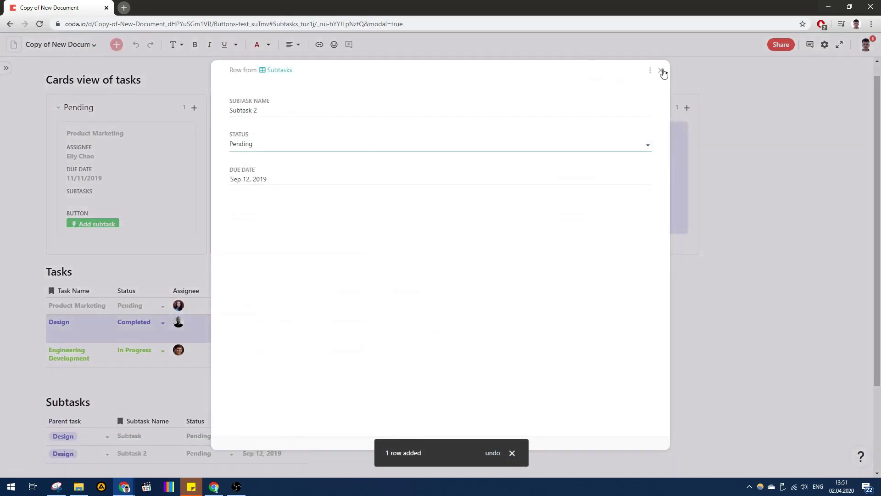
click(661, 71)
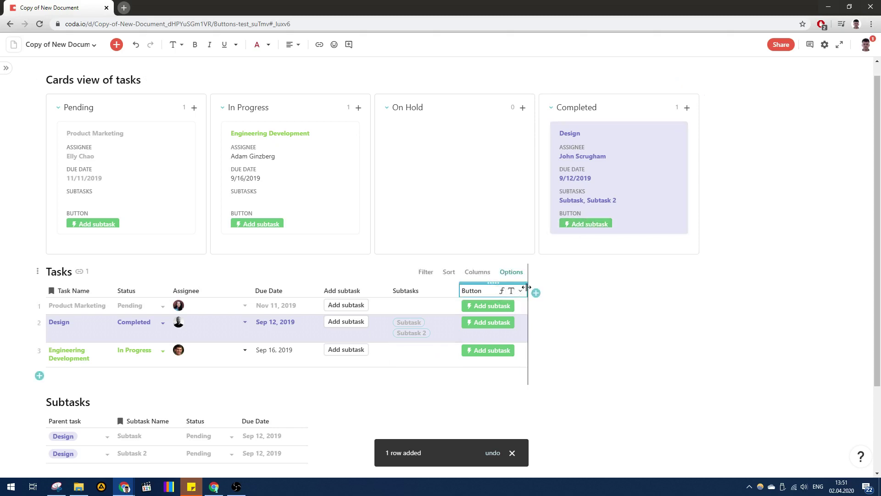
Widen the Tasks table's Button column and put the Button() call on its own line inside Concatenate() in its formula.
drag(526, 287, 587, 288)
click(562, 290)
click(574, 321)
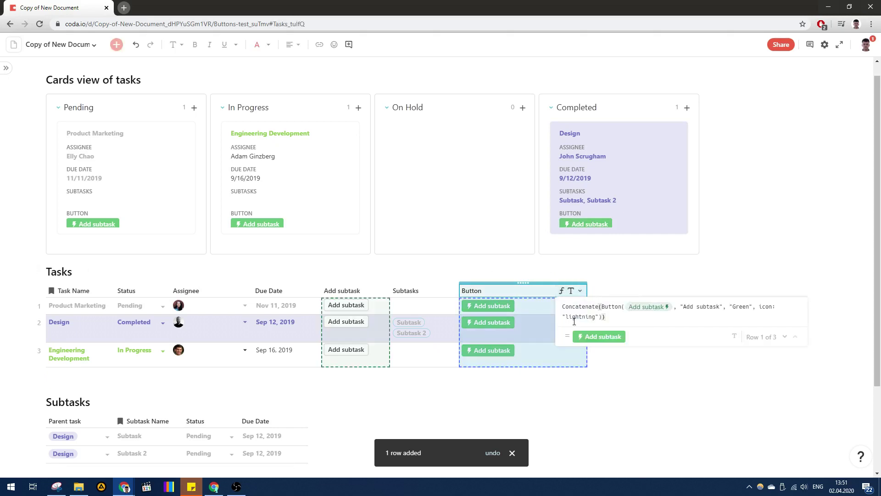
key(shift+Return)
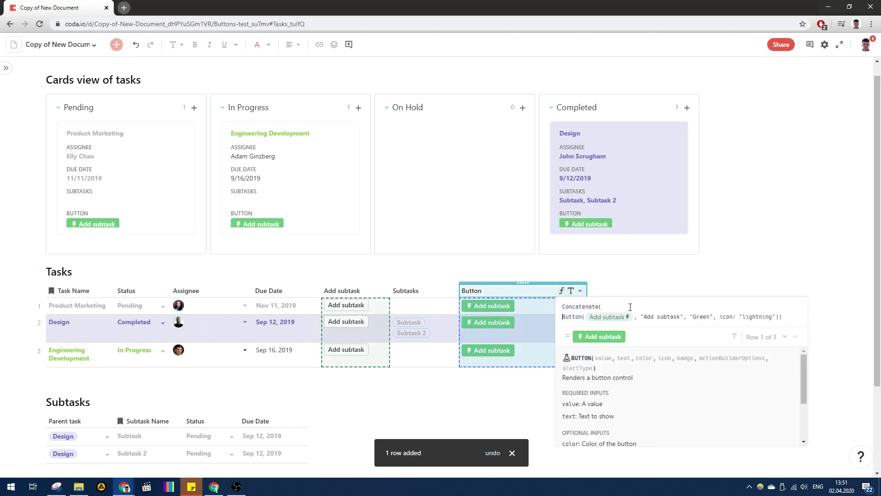
key(Left)
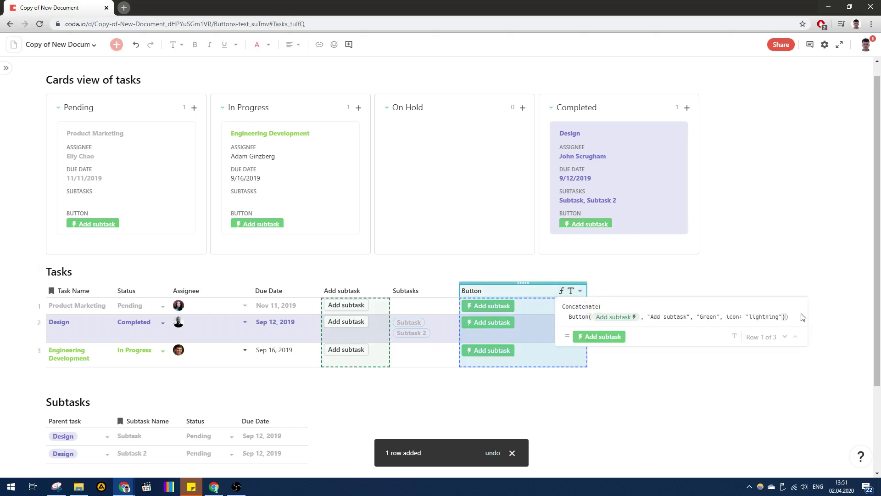
key(shift+Return)
click(787, 319)
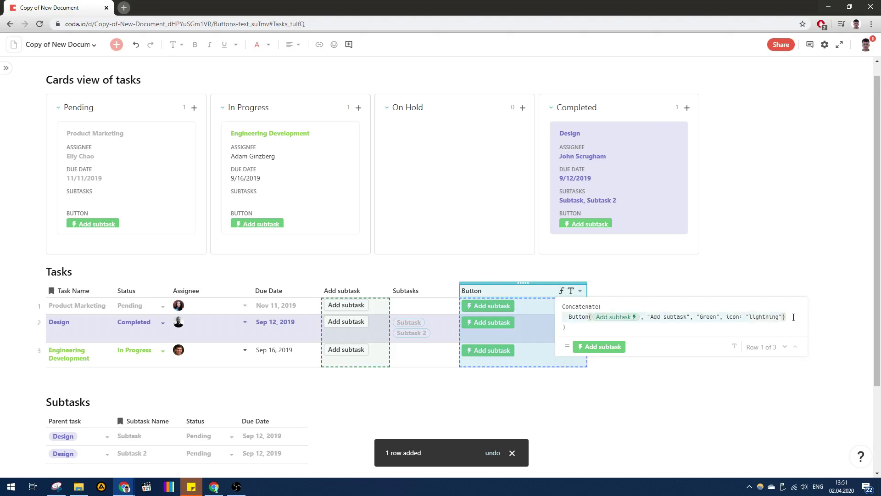
Add a " " separator and a second copy of the green Add subtask Button() call to the Concatenate() arguments.
text(,)
key(shift+Return)
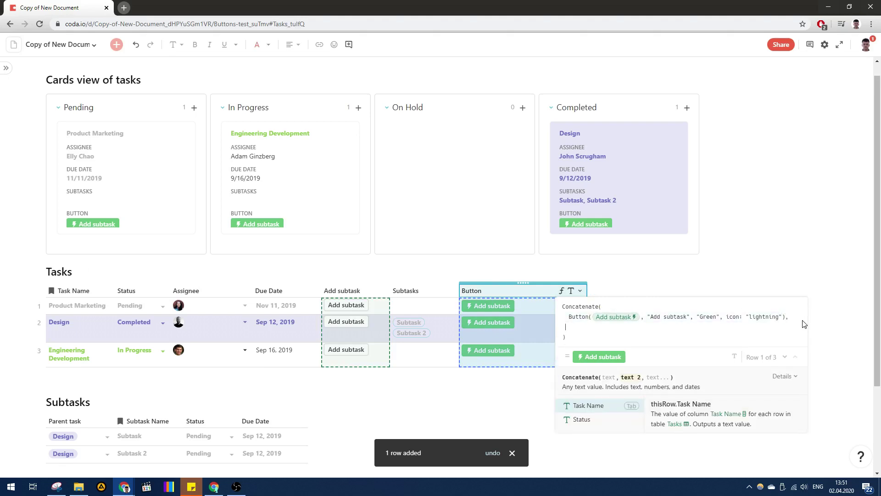
text(" ",)
text(Button(Add subtask, "Add subtask", "Green", icon: "lightning"))
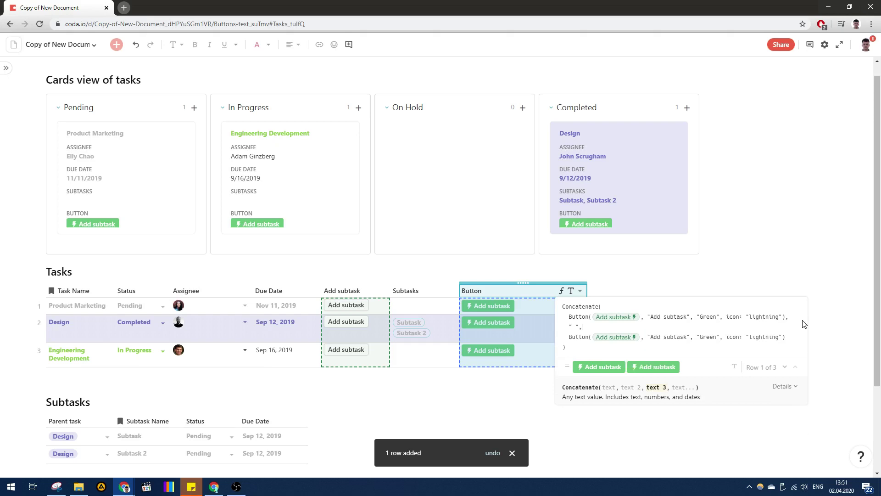
Change the second Button() call's color to "Red" and remove its icon argument.
click(627, 338)
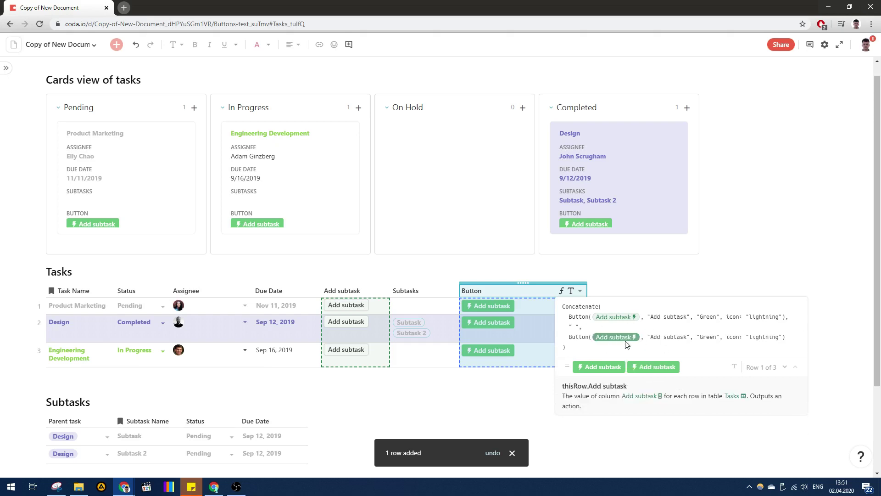
click(785, 337)
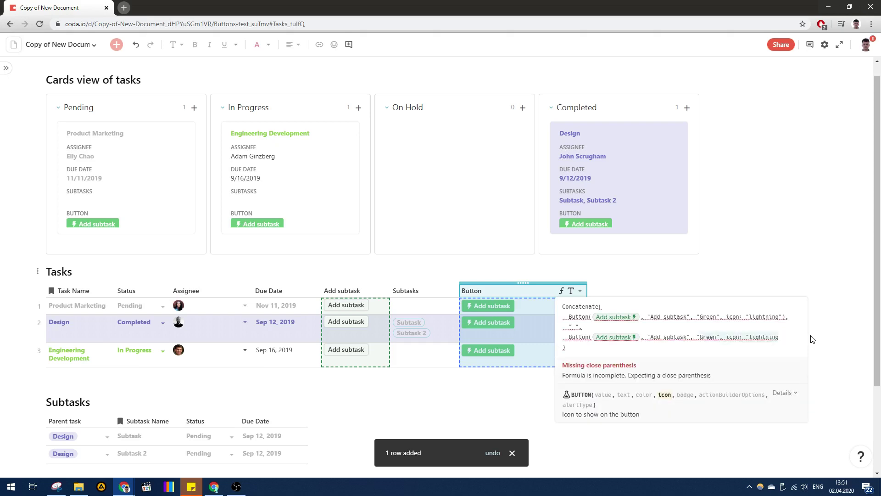
key(BackSpace)
key(BackSpace)
key(BackSpace)
key(BackSpace)
key(BackSpace)
key(BackSpace)
key(BackSpace)
key(BackSpace)
key(BackSpace)
key(BackSpace)
key(BackSpace)
key(BackSpace)
key(BackSpace)
key(BackSpace)
key(BackSpace)
key(BackSpace)
key(BackSpace)
key(BackSpace)
key(BackSpace)
key(BackSpace)
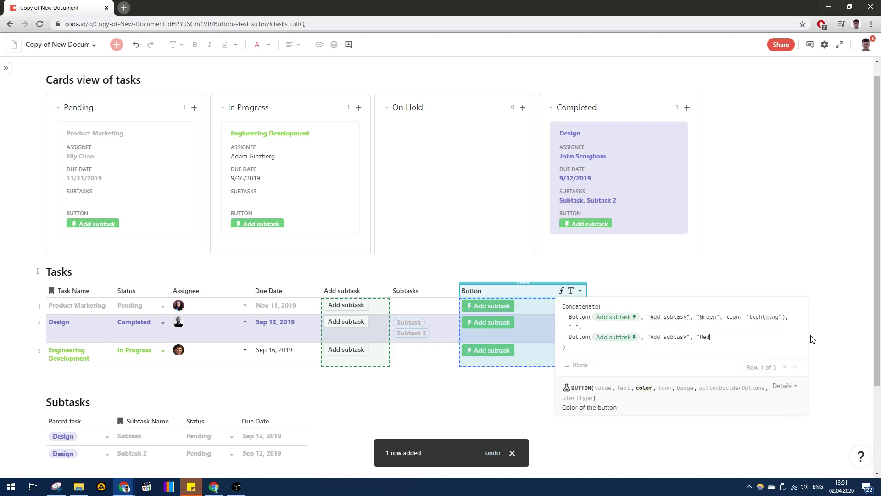
text(Red"))
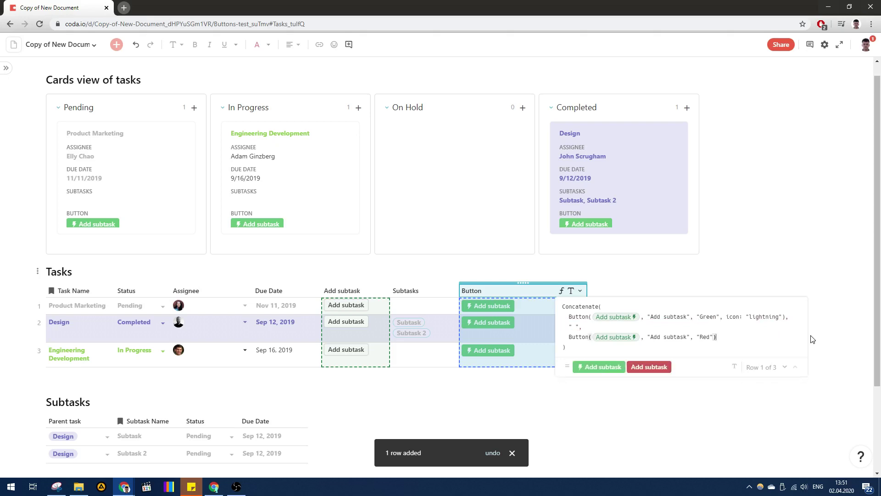
Change the second Button() call's label to "Delete task" and apply the formula.
key(Left)
key(Left)
key(Left)
key(Left)
key(Left)
key(Left)
key(Left)
key(Left)
key(Left)
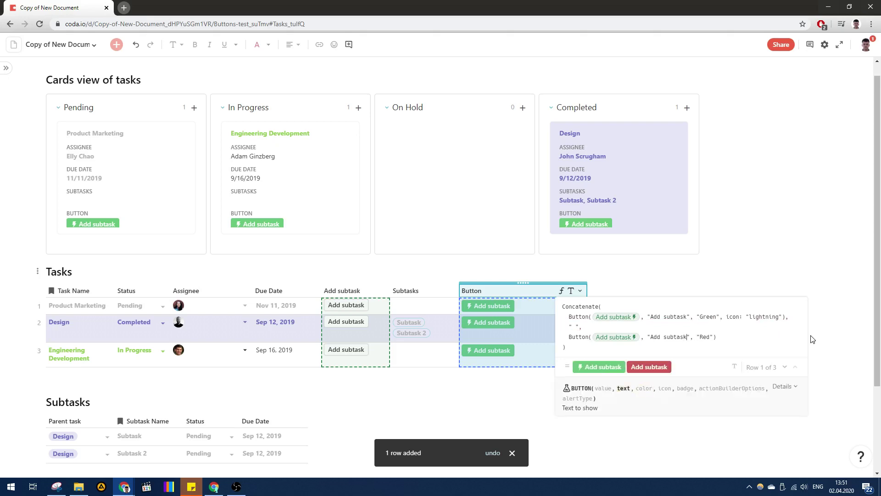
key(ctrl+shift+Left)
key(ctrl+shift+Left)
text(Delete task)
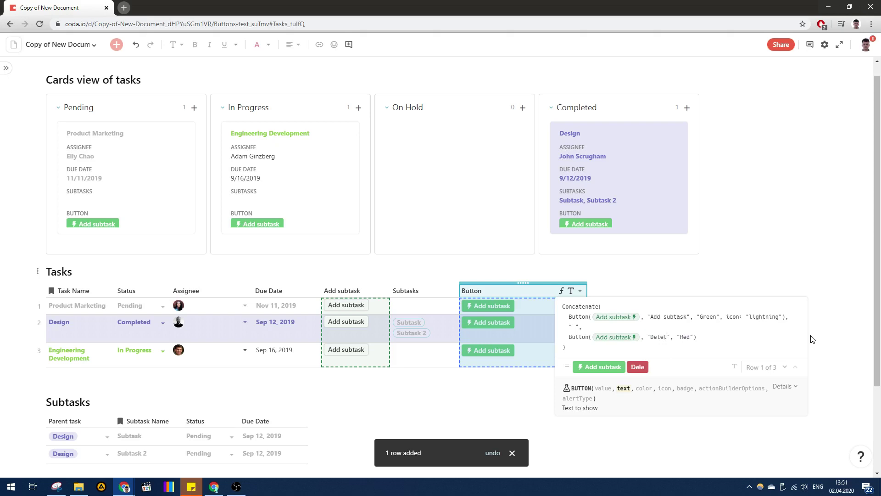
key(Return)
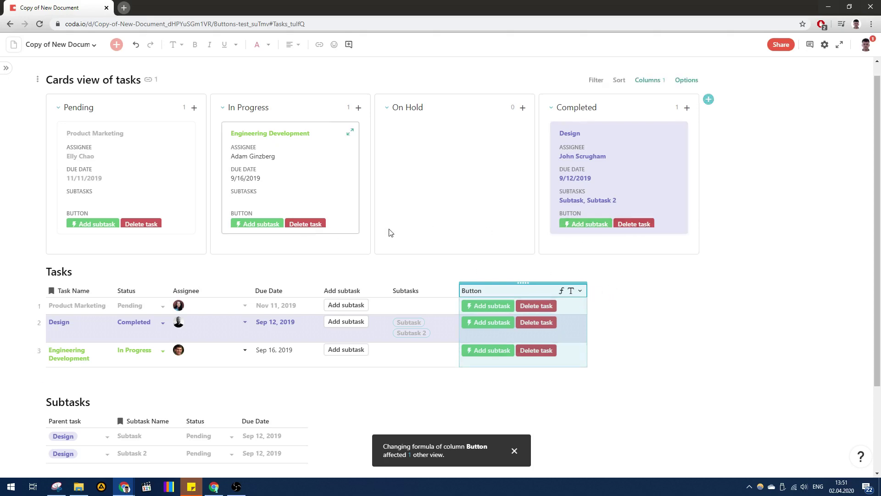
Add an unnamed subtask with the Design card's green button and close its row.
click(585, 224)
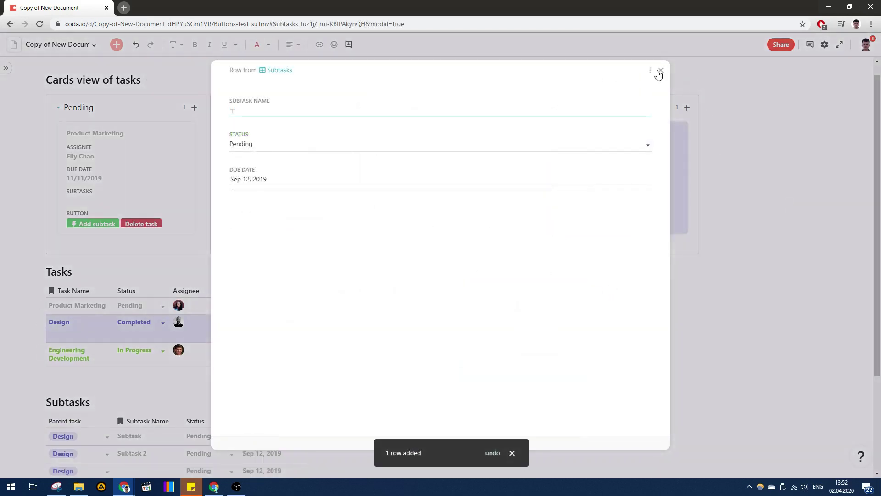
click(659, 73)
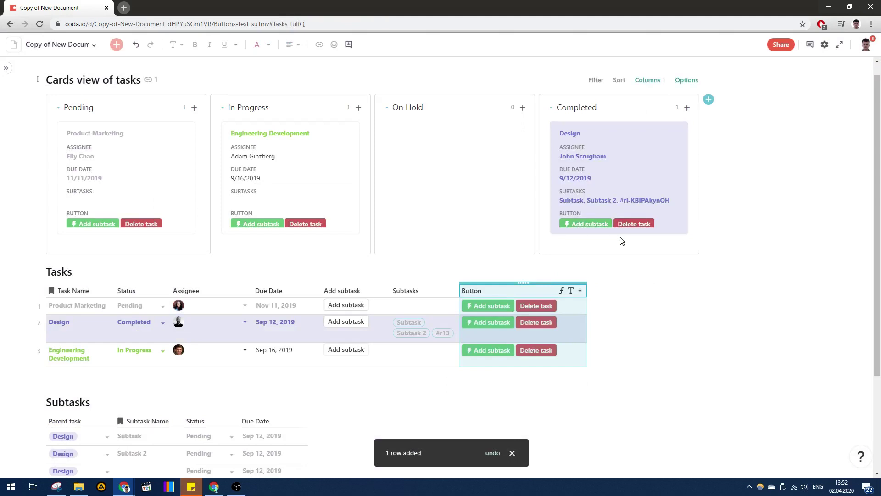